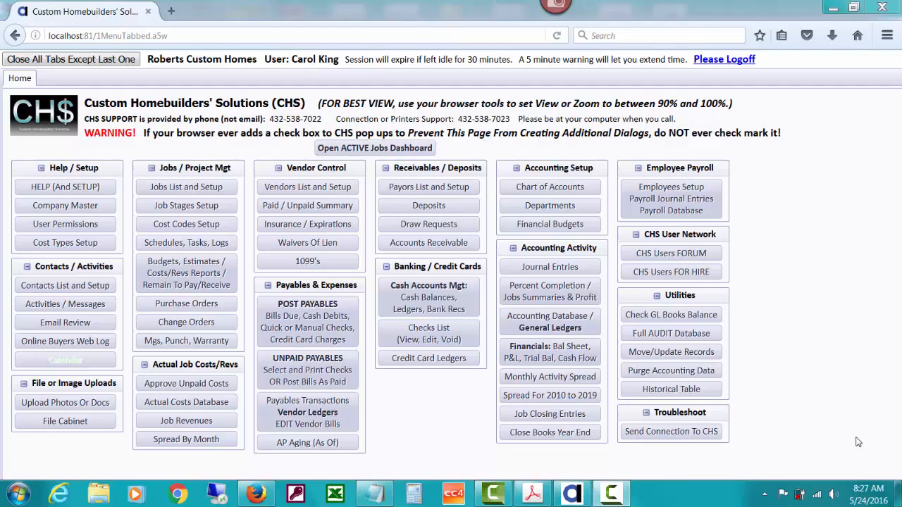
Look at the criteria page for preparing job closing journal entries, and close it.
{"action": "left_click", "coordinate": [590, 416]}
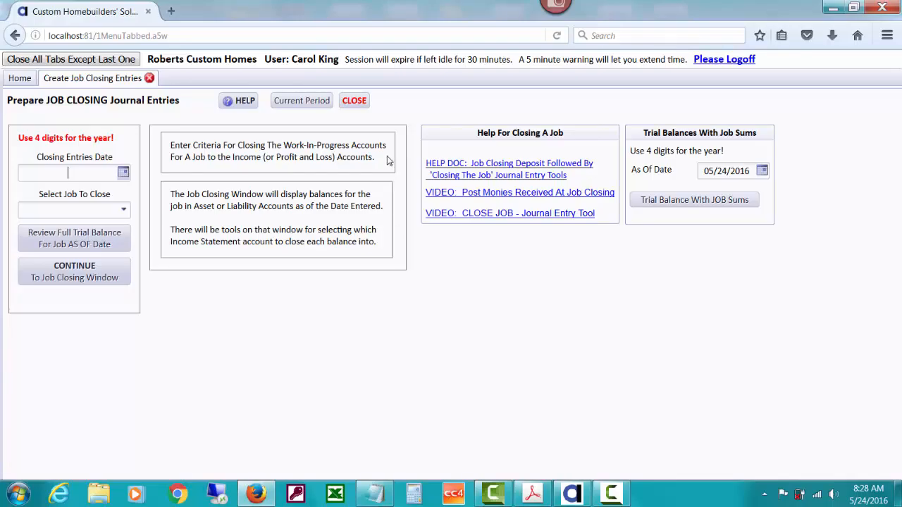
{"action": "left_click", "coordinate": [354, 105]}
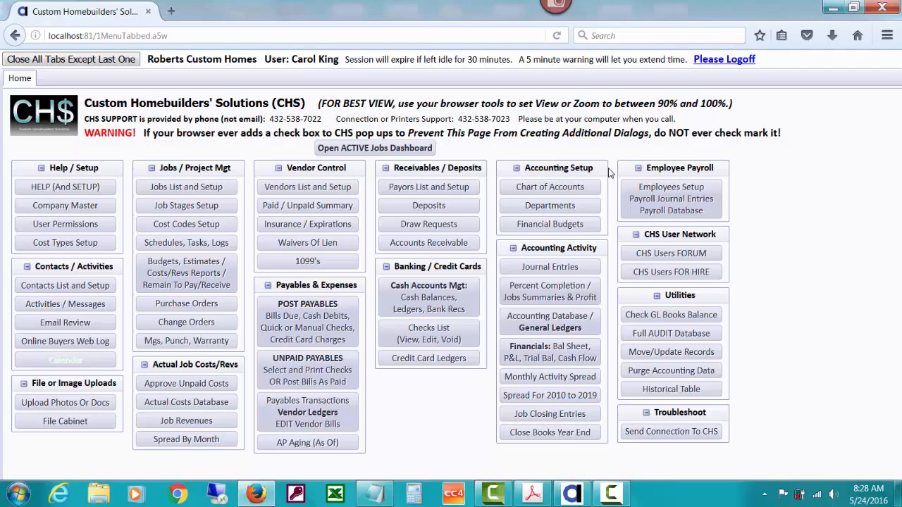
Expand the balance sheets, trial balances and cash flow section of the financial statements and set its As Of date to 03/31/2016.
{"action": "left_click", "coordinate": [569, 353]}
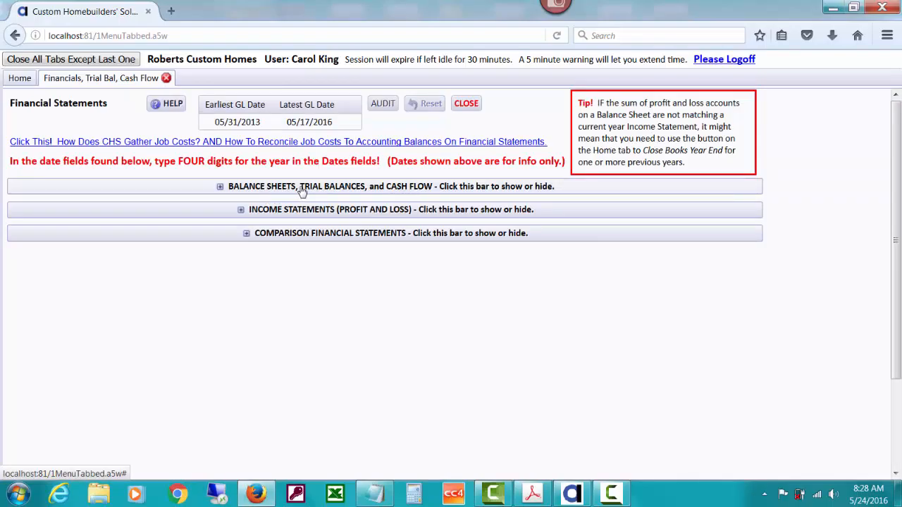
{"action": "left_click", "coordinate": [302, 190]}
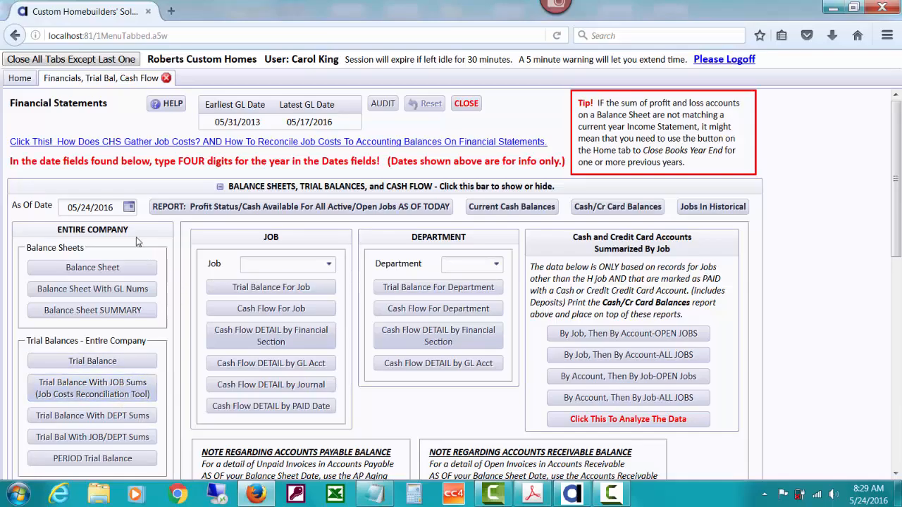
{"action": "left_click", "coordinate": [129, 207]}
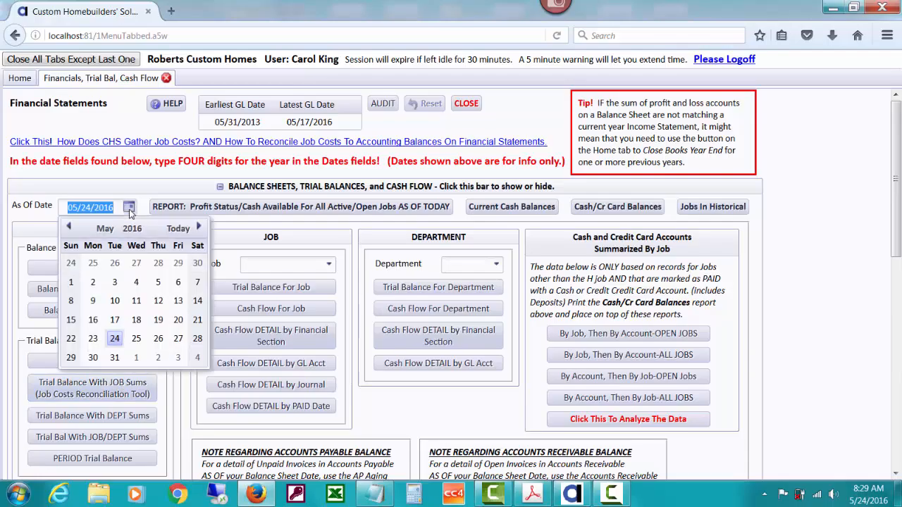
{"action": "left_click", "coordinate": [69, 227]}
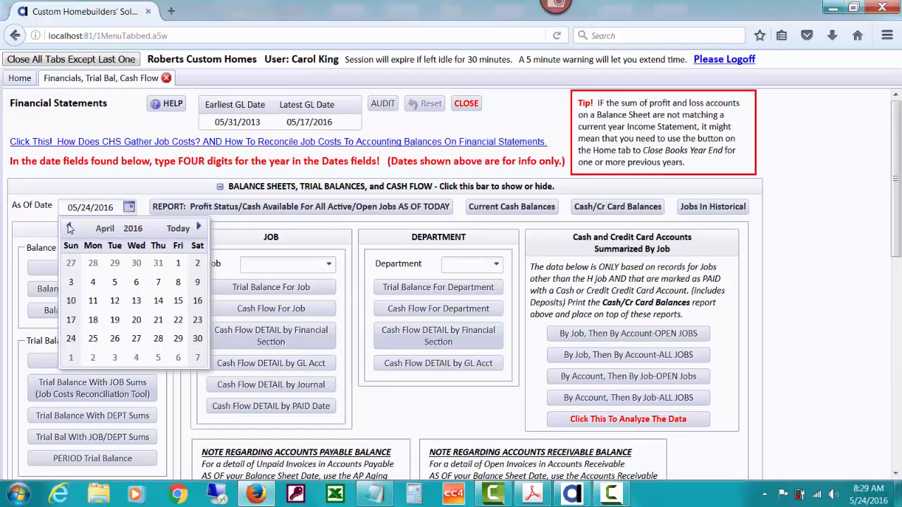
{"action": "left_click", "coordinate": [159, 263]}
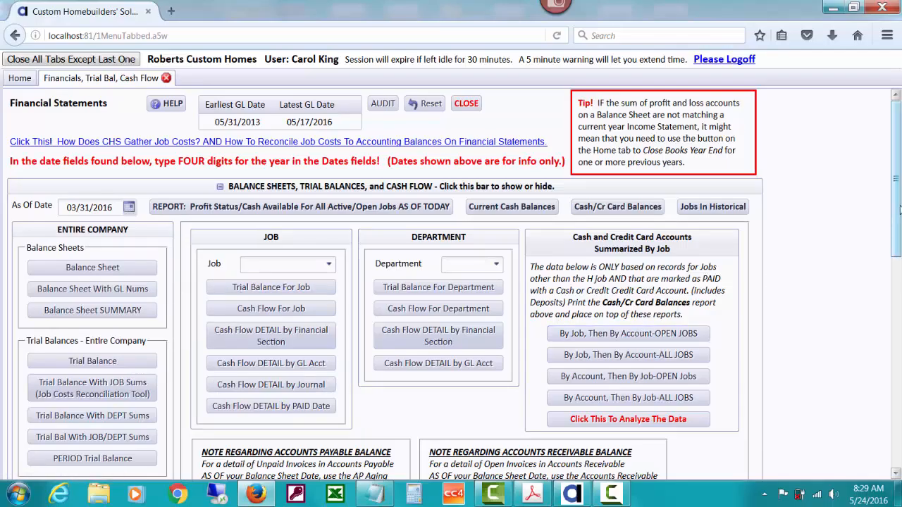
Run the company trial balance with job sums and review the records behind the negative job total in account 1430-Direct Construction Costs.
{"action": "left_click_drag", "start_coordinate": [900, 206], "coordinate": [899, 243]}
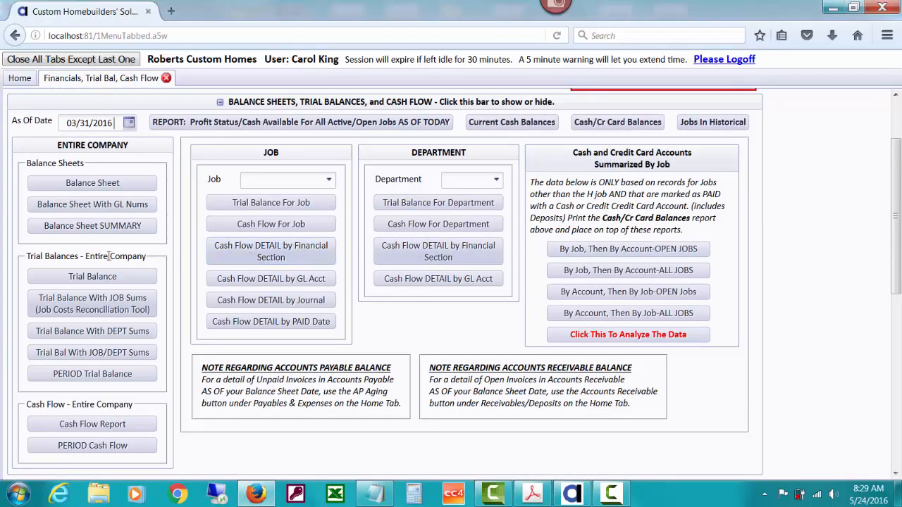
{"action": "left_click", "coordinate": [108, 303]}
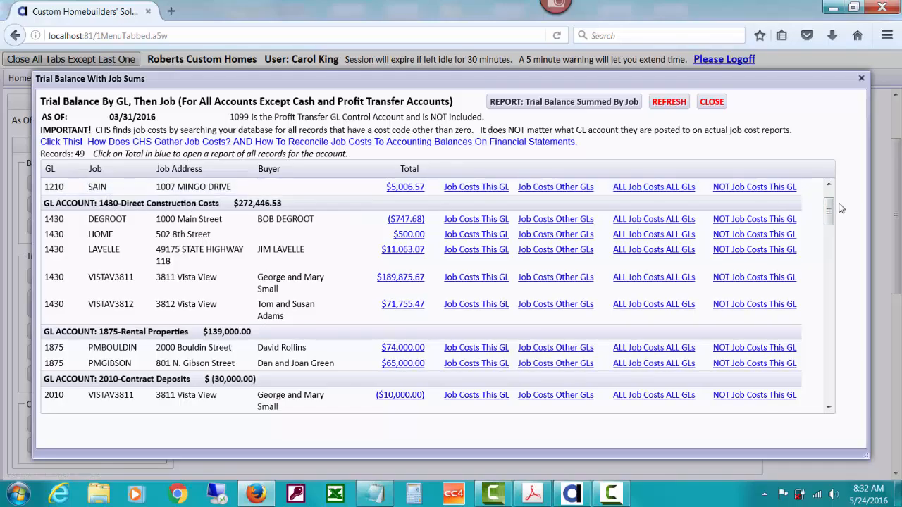
{"action": "left_click_drag", "start_coordinate": [831, 207], "coordinate": [831, 209]}
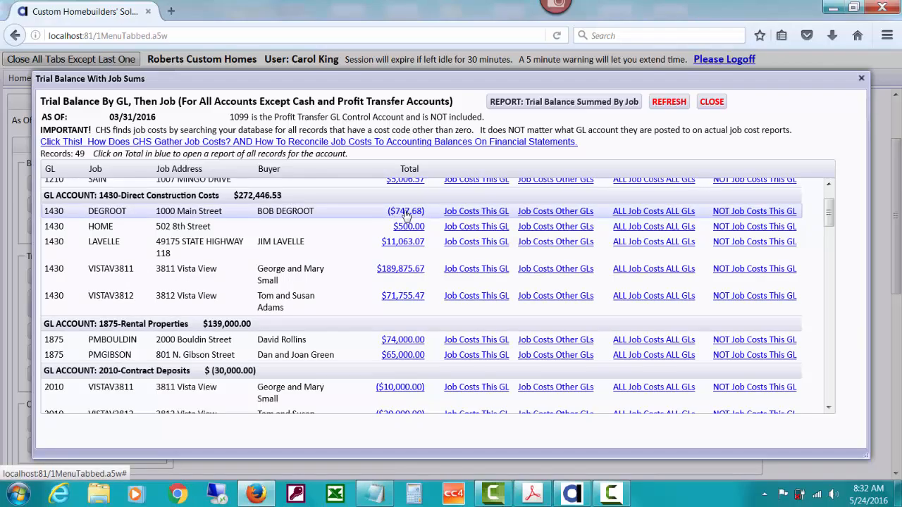
{"action": "left_click", "coordinate": [406, 213]}
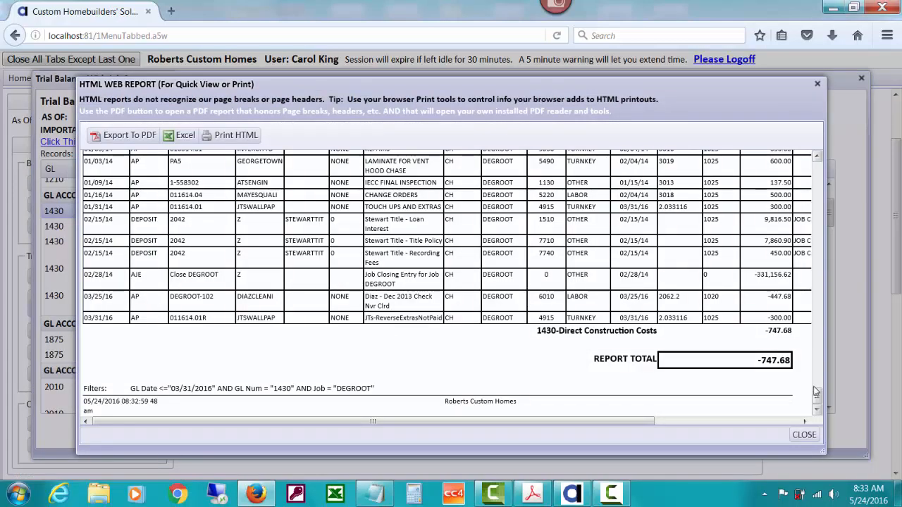
{"action": "mouse_move", "coordinate": [816, 392]}
{"action": "left_mouse_down"}
{"action": "mouse_move", "coordinate": [819, 155]}
{"action": "mouse_move", "coordinate": [803, 399]}
{"action": "left_mouse_up"}
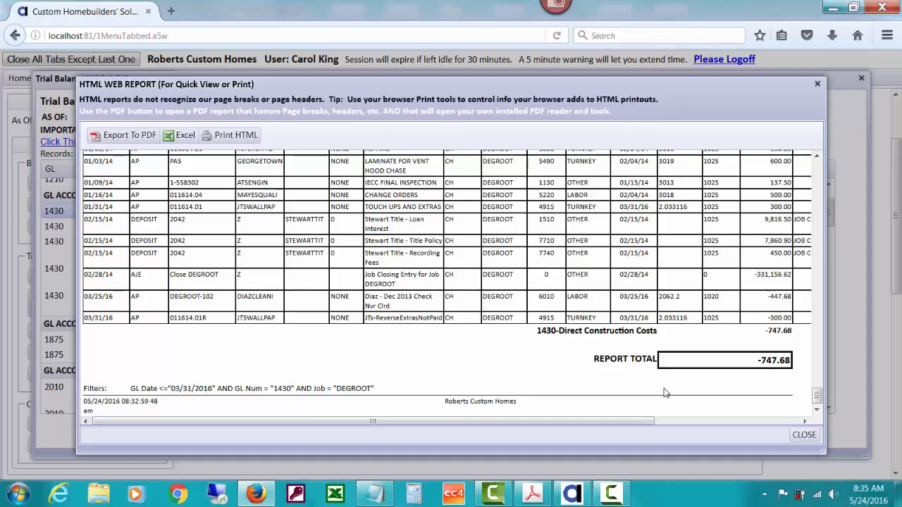
{"action": "left_click", "coordinate": [804, 436]}
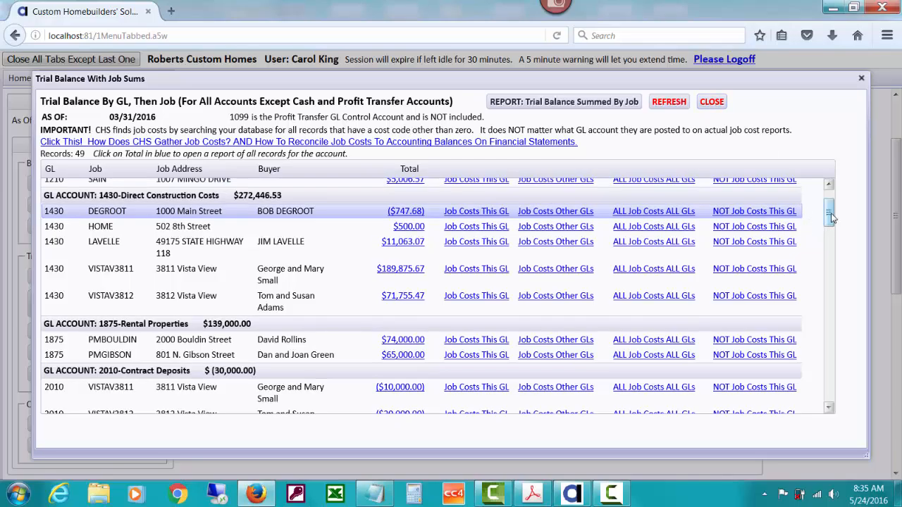
Look over the other accounts in the trial balance with job sums, and close the list.
{"action": "left_click_drag", "start_coordinate": [829, 213], "coordinate": [829, 231]}
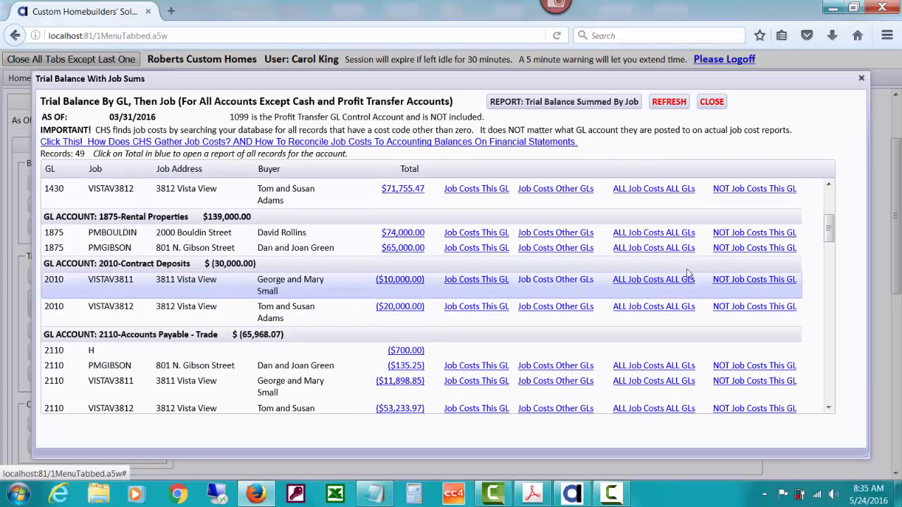
{"action": "left_click_drag", "start_coordinate": [828, 227], "coordinate": [828, 203]}
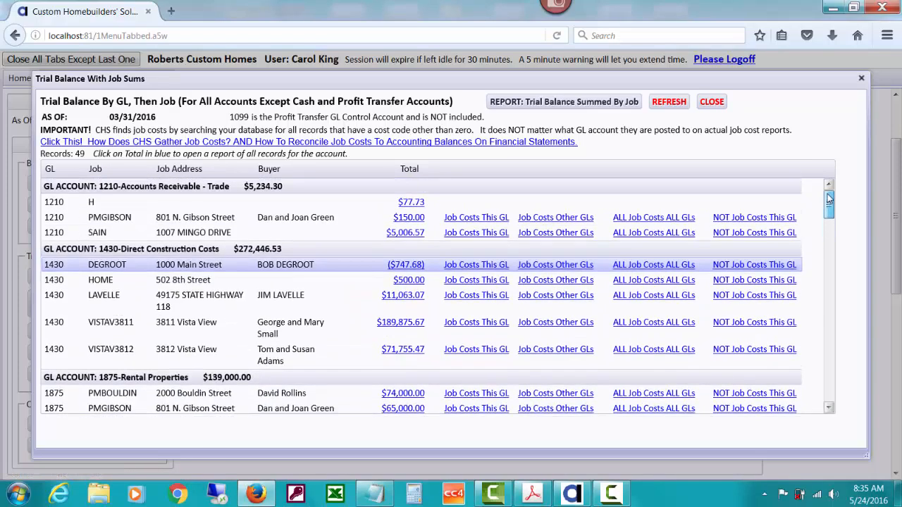
{"action": "left_click", "coordinate": [712, 103]}
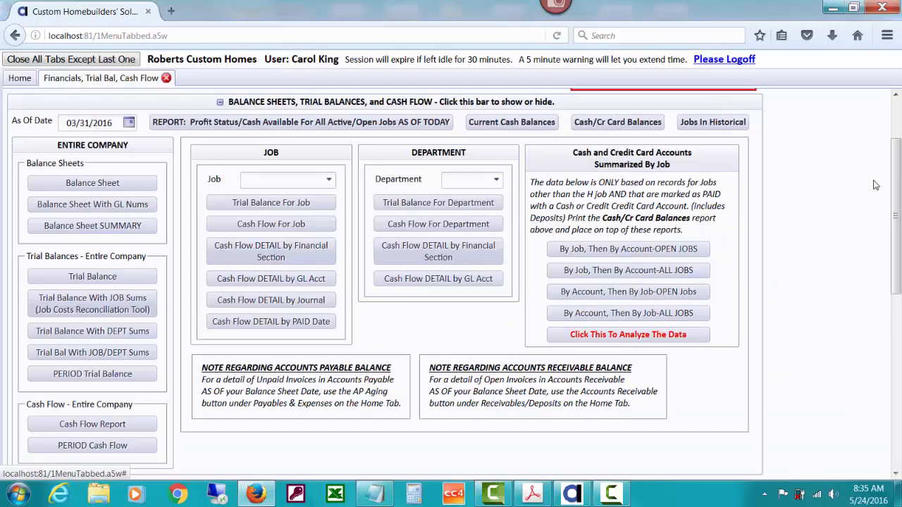
{"action": "scroll", "coordinate": [284, 176], "scroll_direction": "up", "scroll_amount": 2}
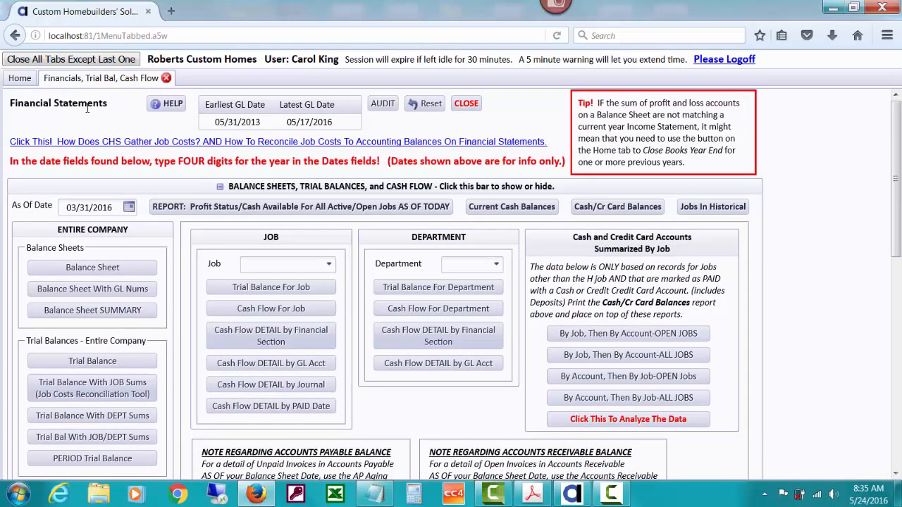
Open the job closing entries page from the home page and set the Closing Entries Date to 03/31/2016.
{"action": "left_click", "coordinate": [20, 78]}
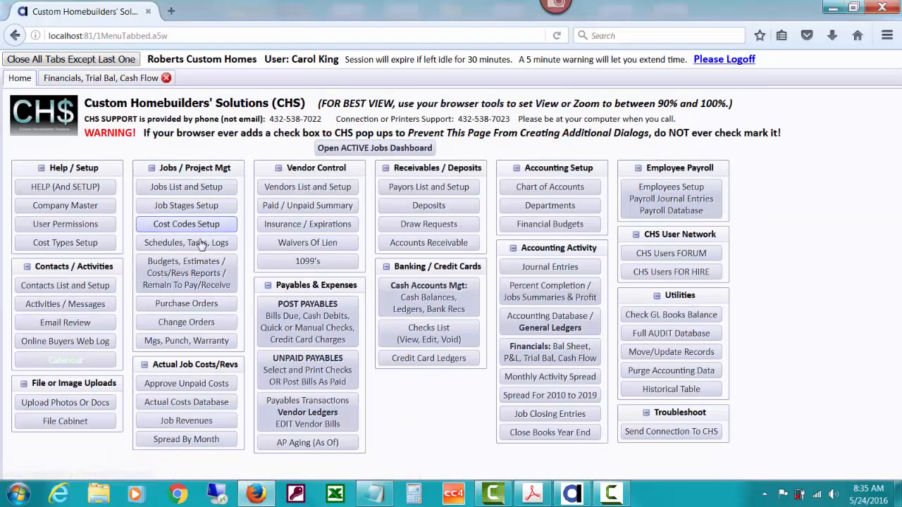
{"action": "left_click", "coordinate": [549, 416]}
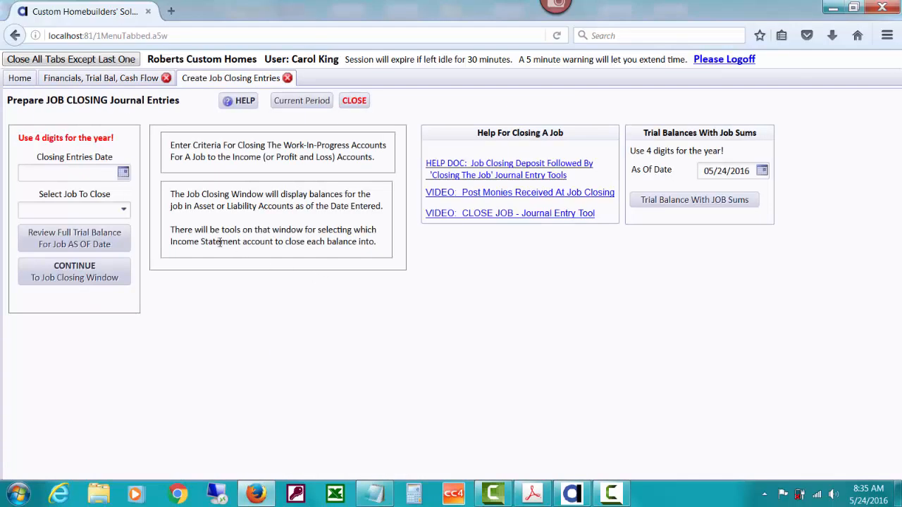
{"action": "left_click", "coordinate": [124, 173]}
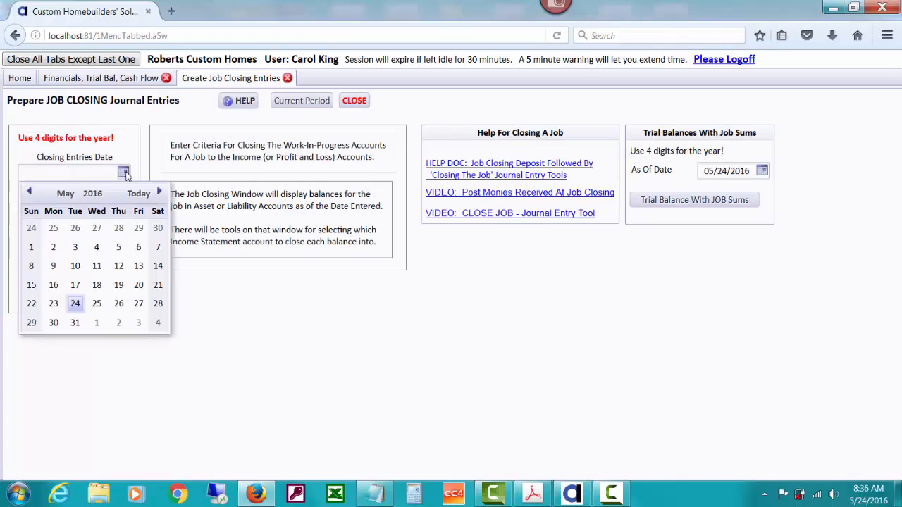
{"action": "left_click", "coordinate": [30, 192]}
{"action": "left_click", "coordinate": [30, 192]}
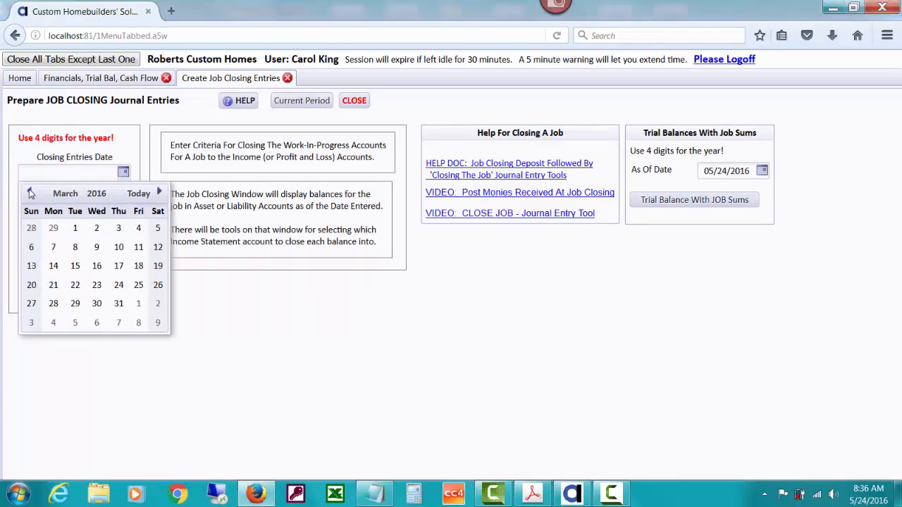
{"action": "left_click", "coordinate": [118, 303]}
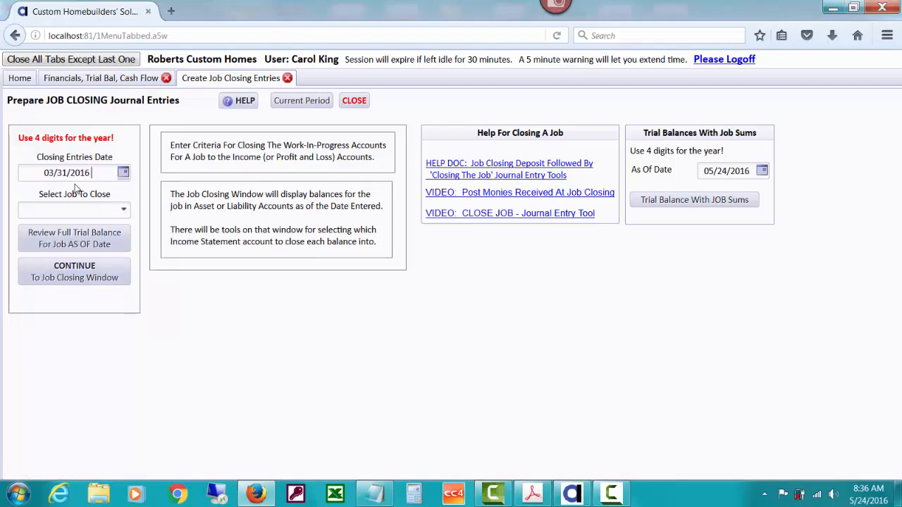
Select the job whose code starts with "DE" as the job to close and review its full trial balance.
{"action": "left_click", "coordinate": [112, 209]}
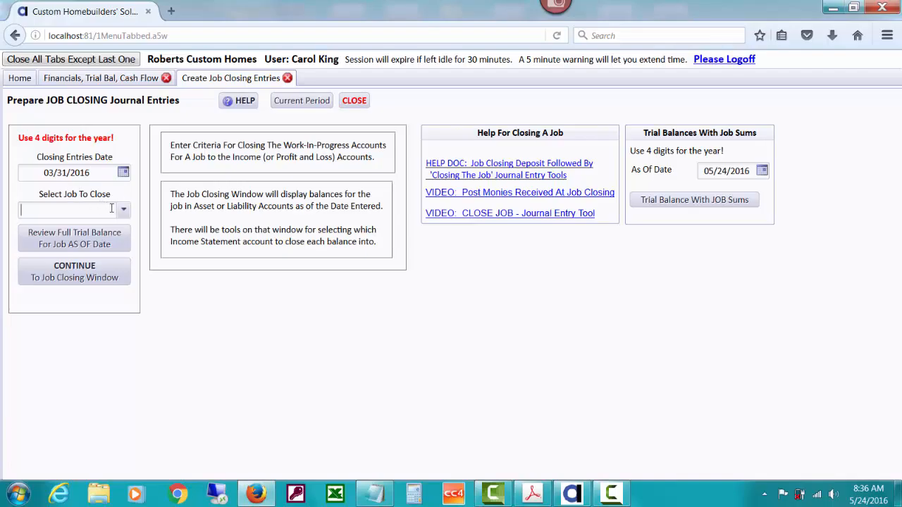
{"action": "type", "text": "de"}
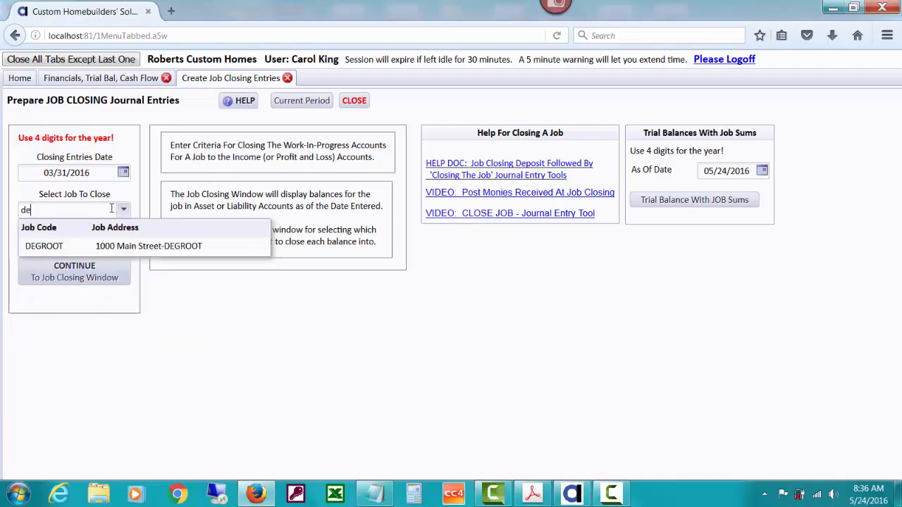
{"action": "left_click", "coordinate": [141, 246]}
{"action": "left_click", "coordinate": [117, 246]}
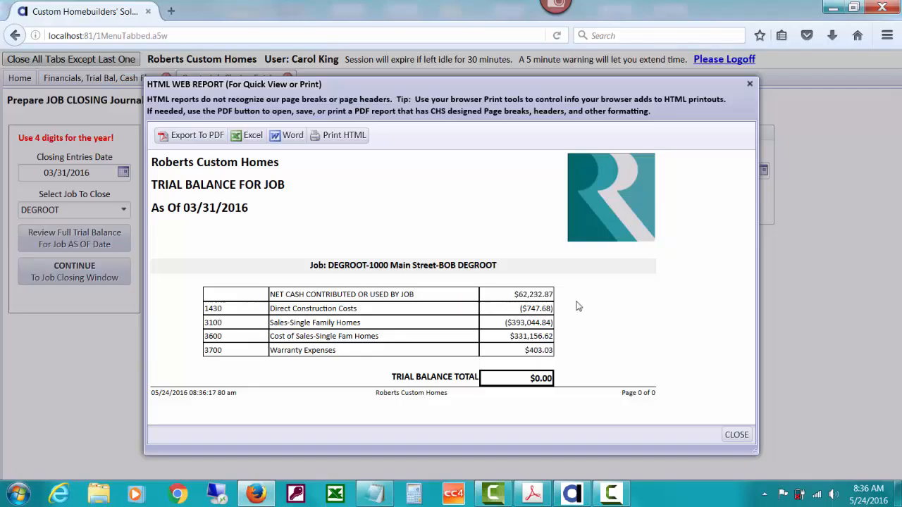
{"action": "left_click", "coordinate": [737, 435]}
Post a closing journal entry for the job moving the 1430 Direct Construction Costs balance into account 3600, Cost of Sales-Single Fam Homes.
{"action": "left_click", "coordinate": [74, 272]}
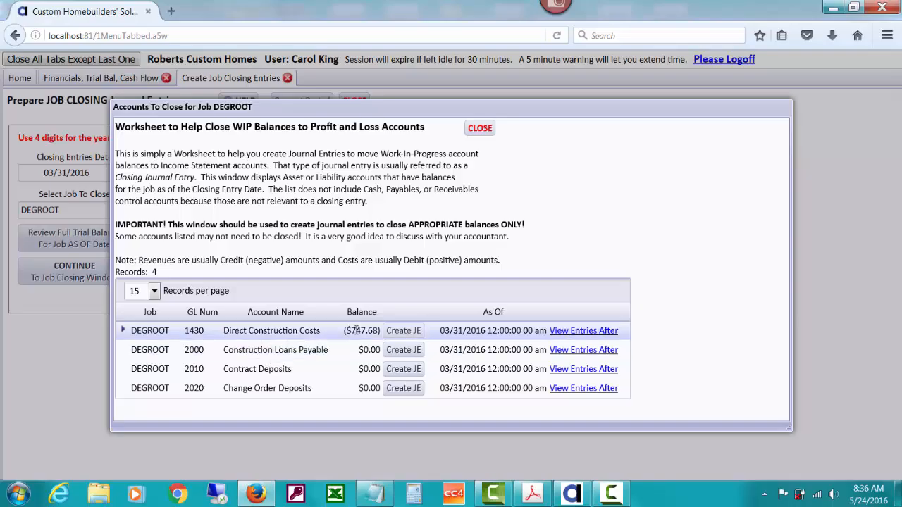
{"action": "left_click", "coordinate": [404, 332]}
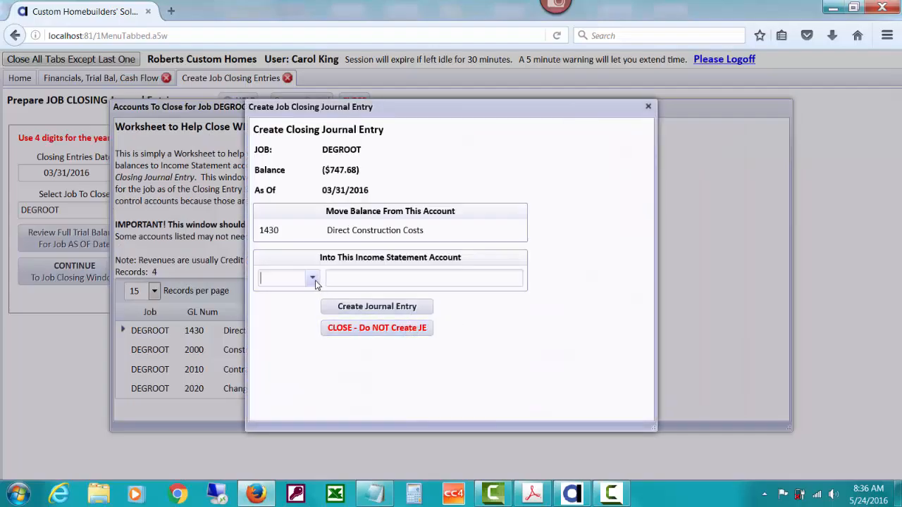
{"action": "type", "text": "3"}
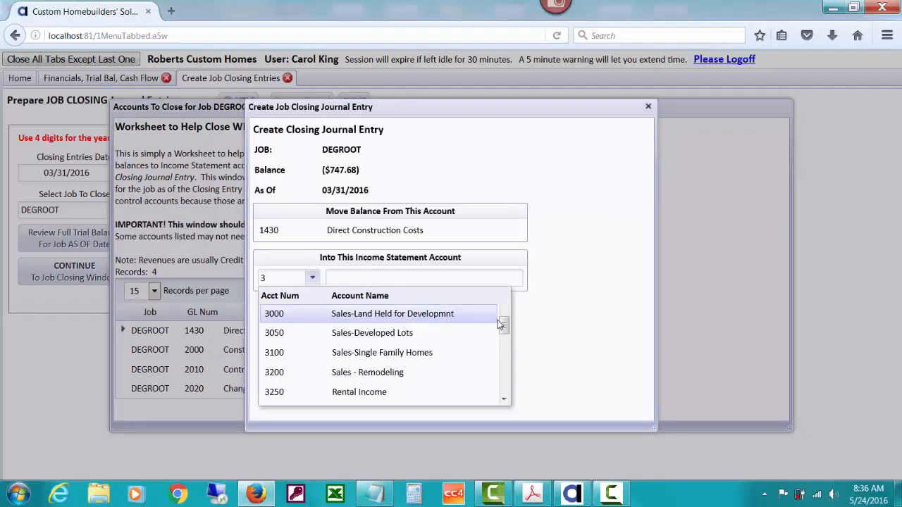
{"action": "left_click_drag", "start_coordinate": [499, 324], "coordinate": [498, 369]}
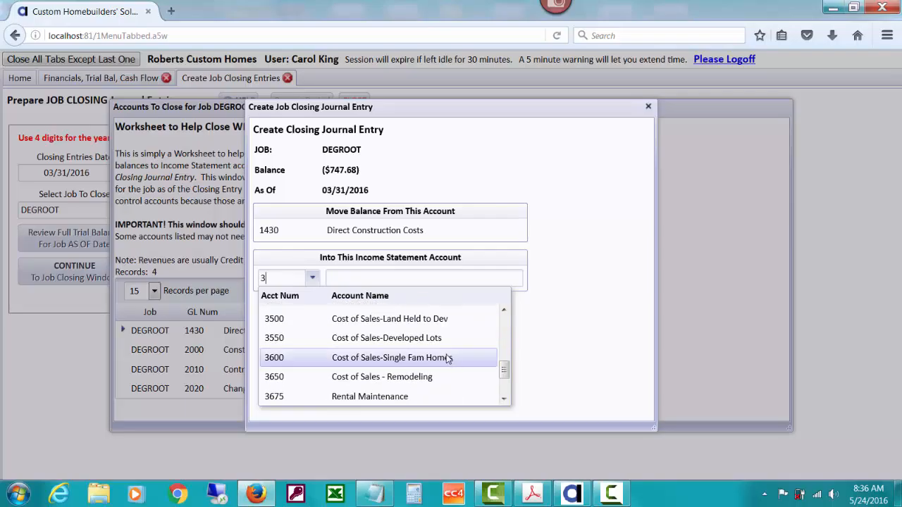
{"action": "left_click", "coordinate": [447, 358]}
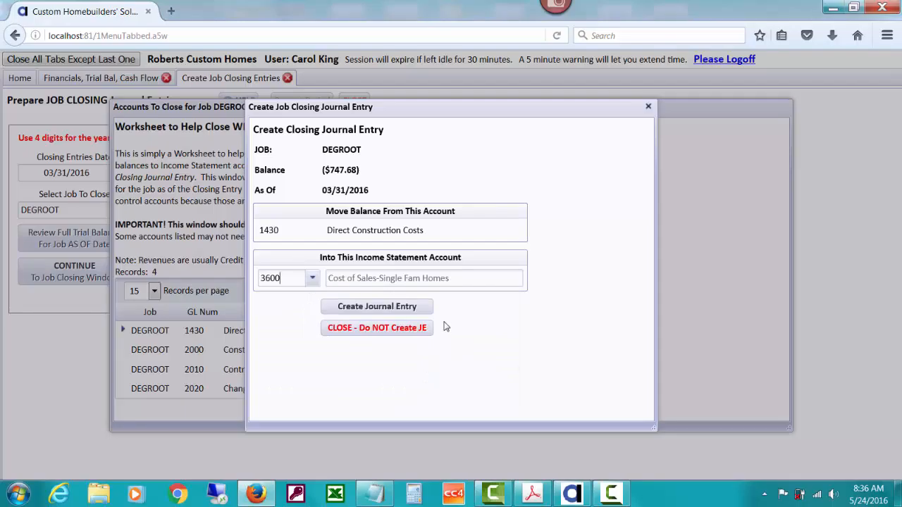
{"action": "left_click", "coordinate": [415, 310]}
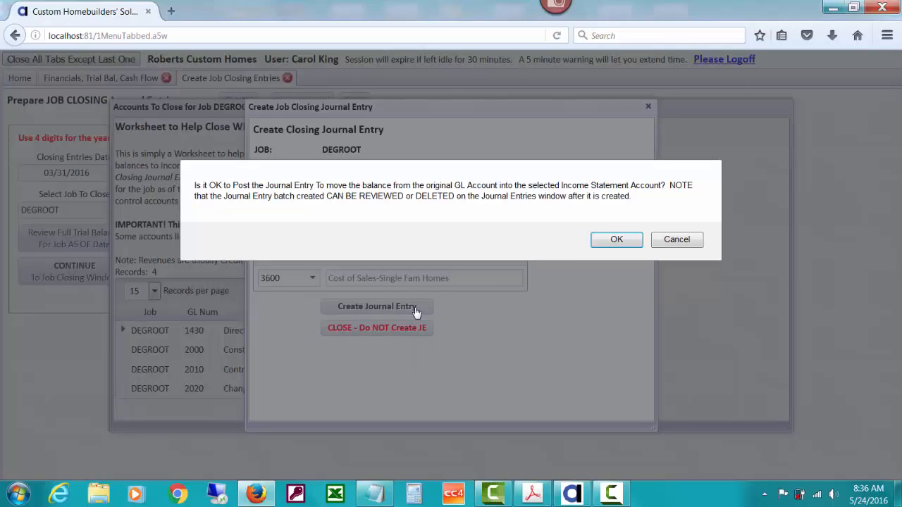
{"action": "left_click", "coordinate": [617, 240]}
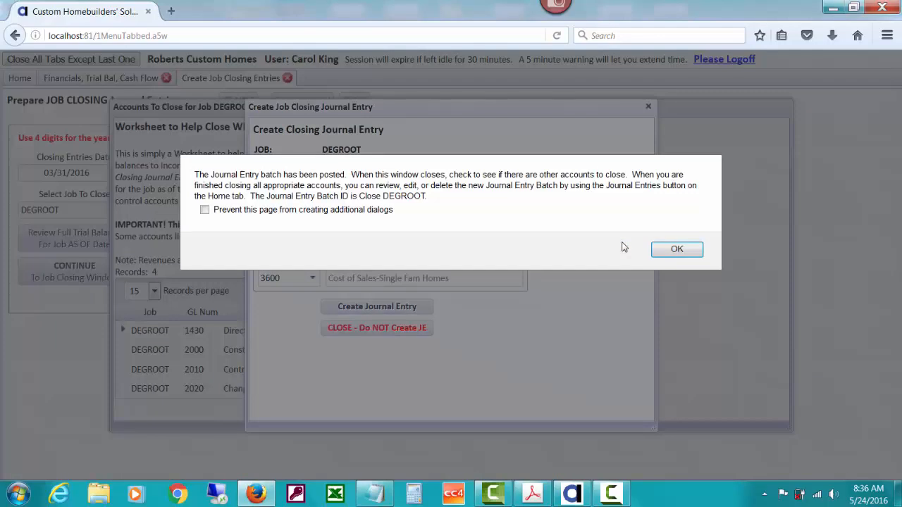
{"action": "left_click", "coordinate": [673, 250]}
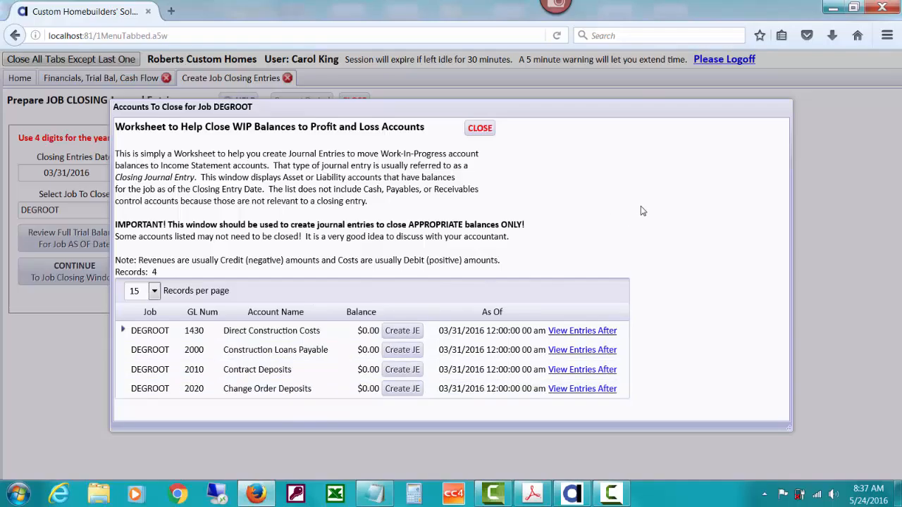
Close the job closing worksheet and decline updating the job status to Closed.
{"action": "left_click", "coordinate": [489, 131]}
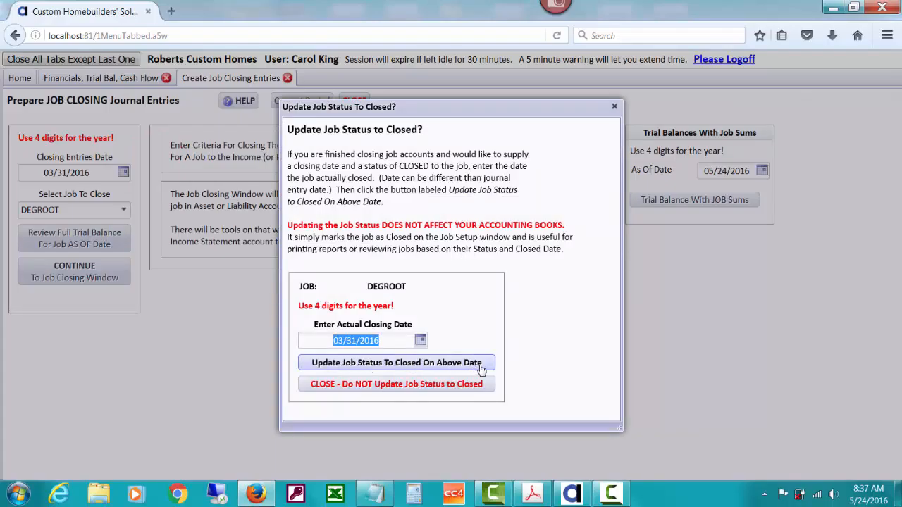
{"action": "left_click", "coordinate": [425, 386]}
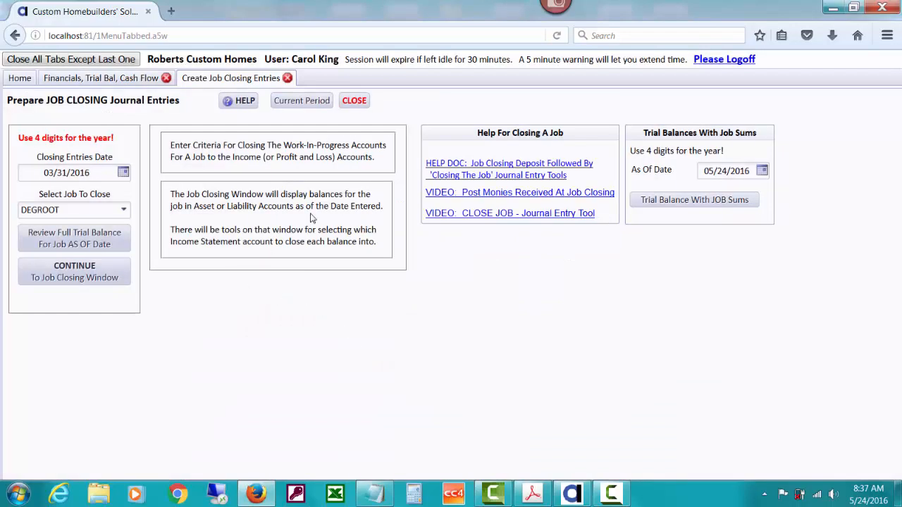
Leave the job closing page, review the company trial balance with job sums as of 03/31/2016, and close the financial statements.
{"action": "left_click", "coordinate": [352, 103]}
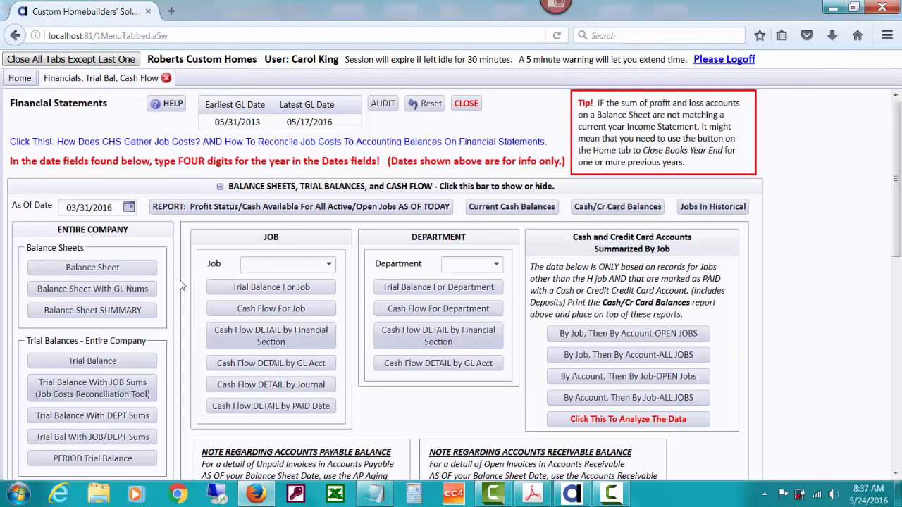
{"action": "left_click", "coordinate": [140, 387]}
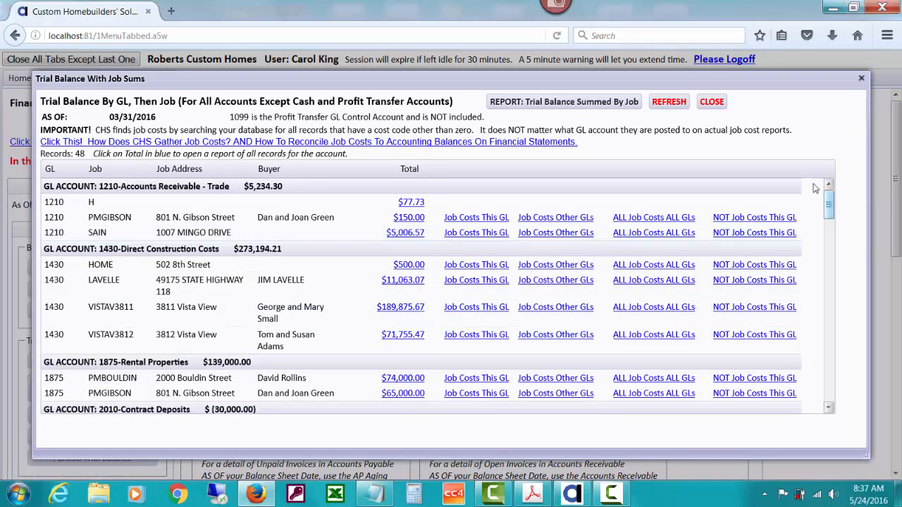
{"action": "left_click", "coordinate": [714, 103]}
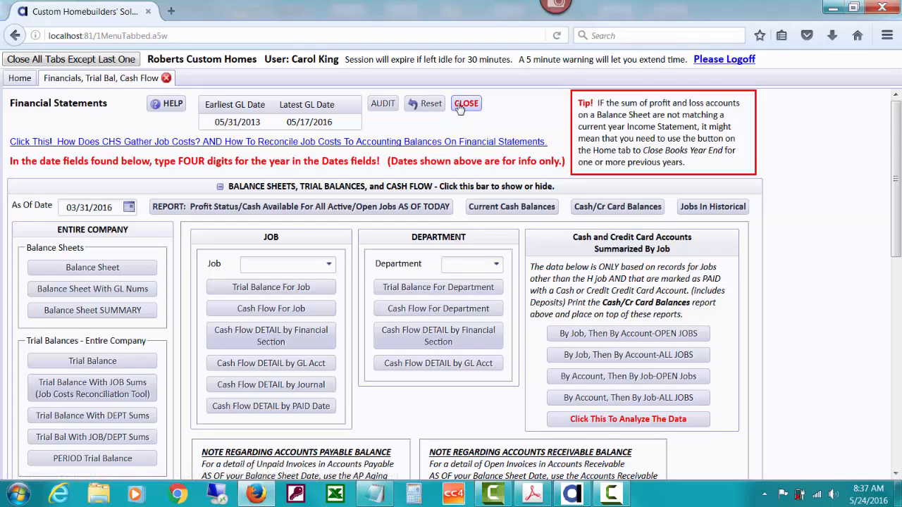
{"action": "left_click", "coordinate": [460, 106]}
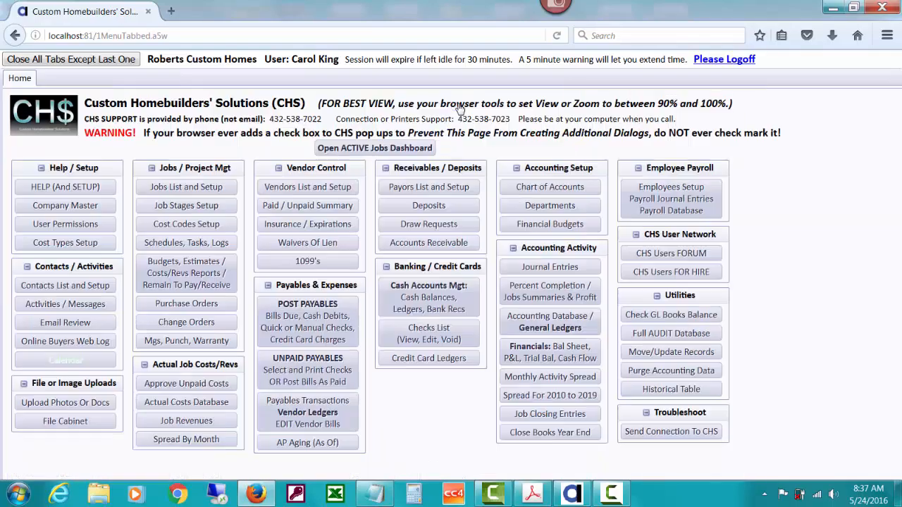
Open the journal entry batches and search by Batch ID for "close" followed by the closed job's code.
{"action": "left_click", "coordinate": [522, 268]}
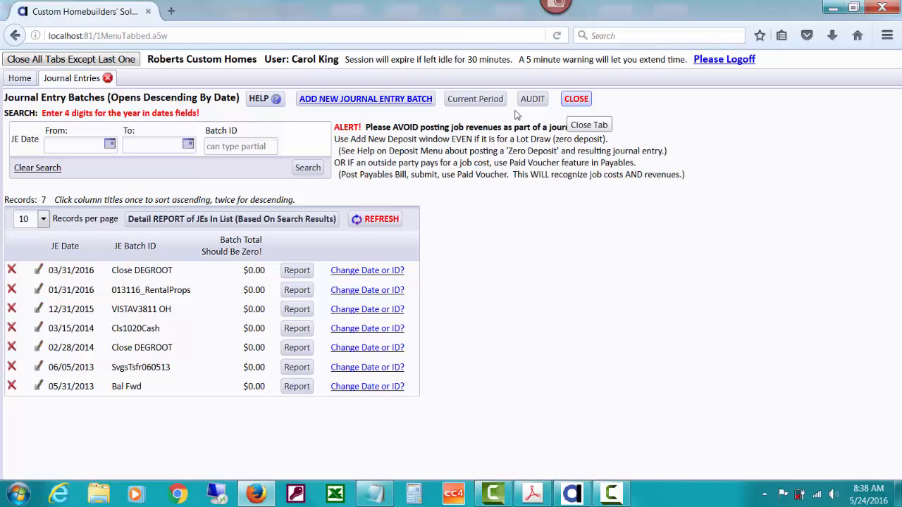
{"action": "left_click", "coordinate": [255, 149]}
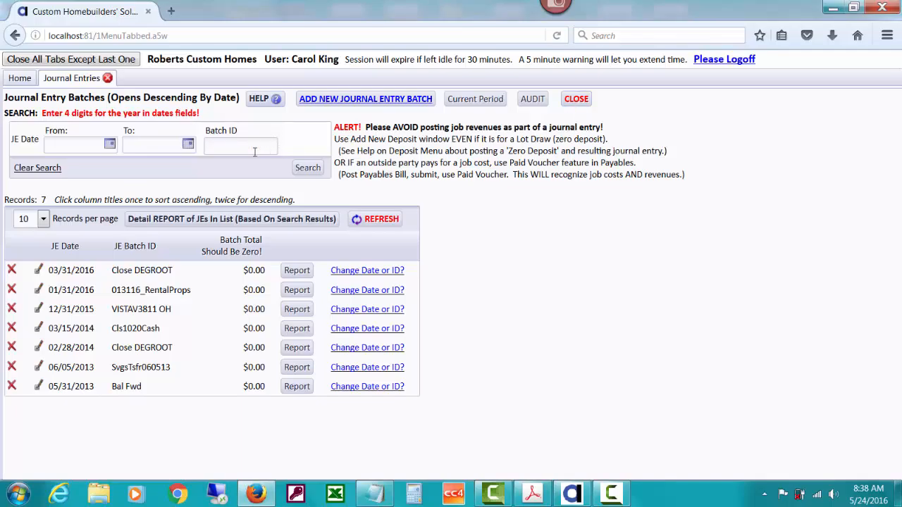
{"action": "type", "text": "closedegroot"}
{"action": "left_click", "coordinate": [307, 167]}
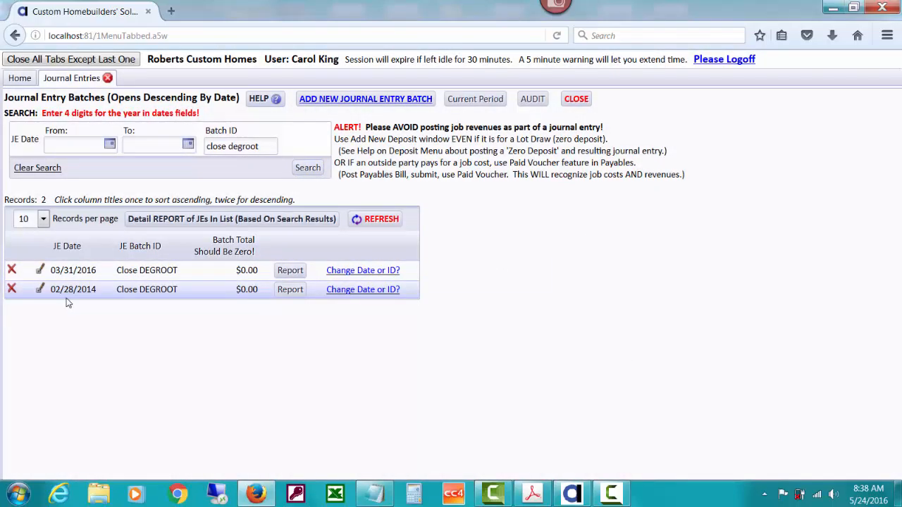
View the reports of the job's 03/31/2016 and 02/28/2014 closing batches one after the other, closing each report.
{"action": "left_click", "coordinate": [290, 270]}
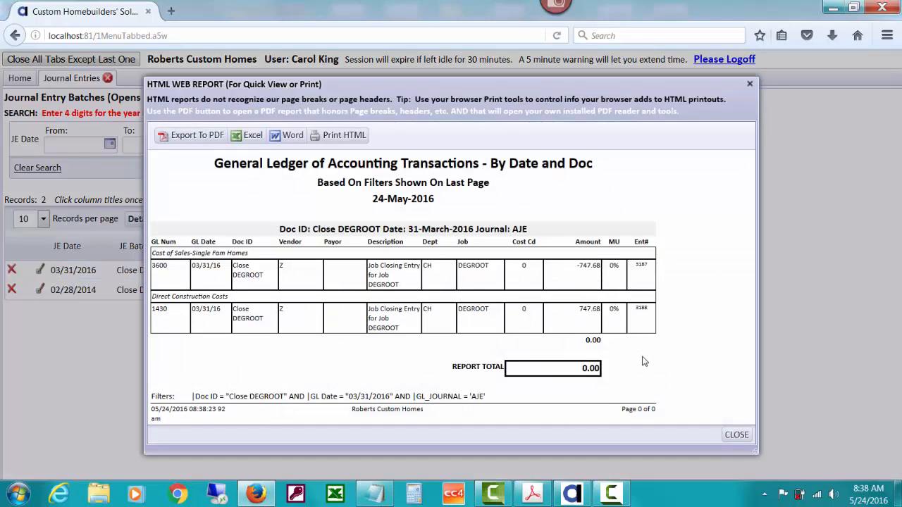
{"action": "left_click", "coordinate": [733, 438]}
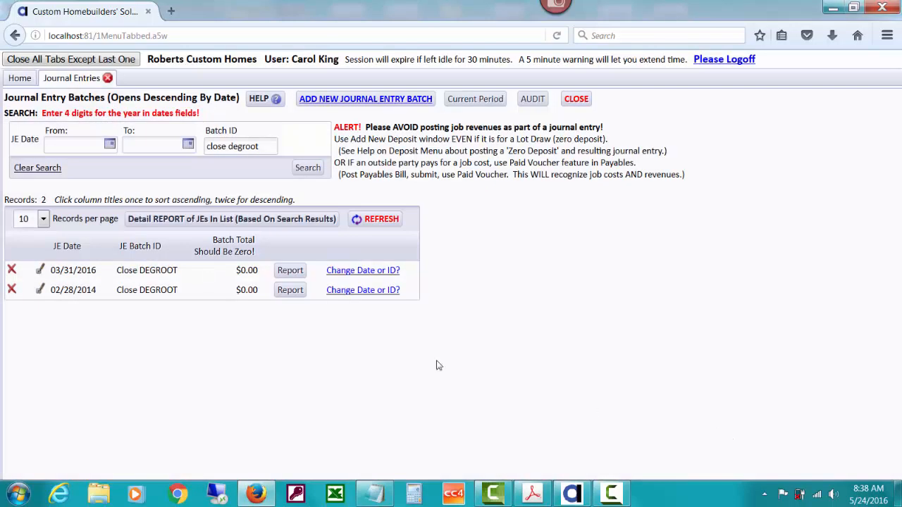
{"action": "left_click", "coordinate": [290, 290]}
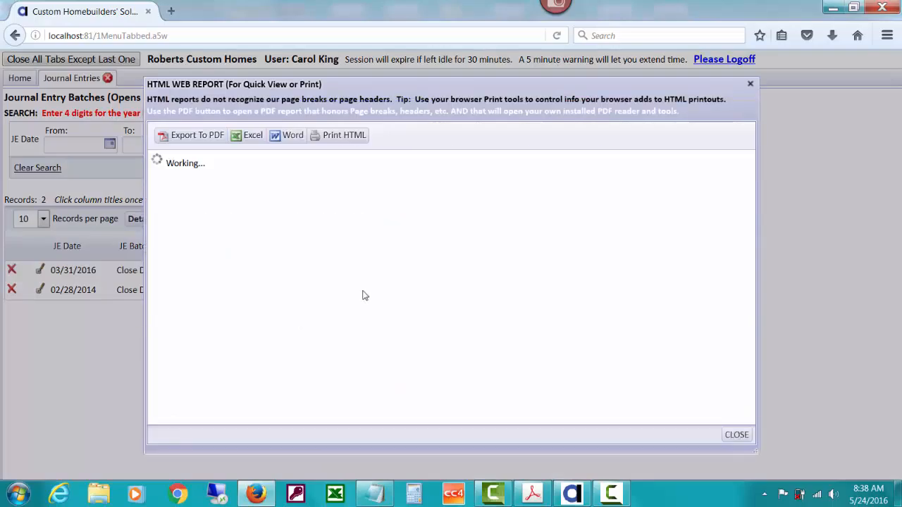
{"action": "left_click_drag", "start_coordinate": [750, 272], "coordinate": [750, 305]}
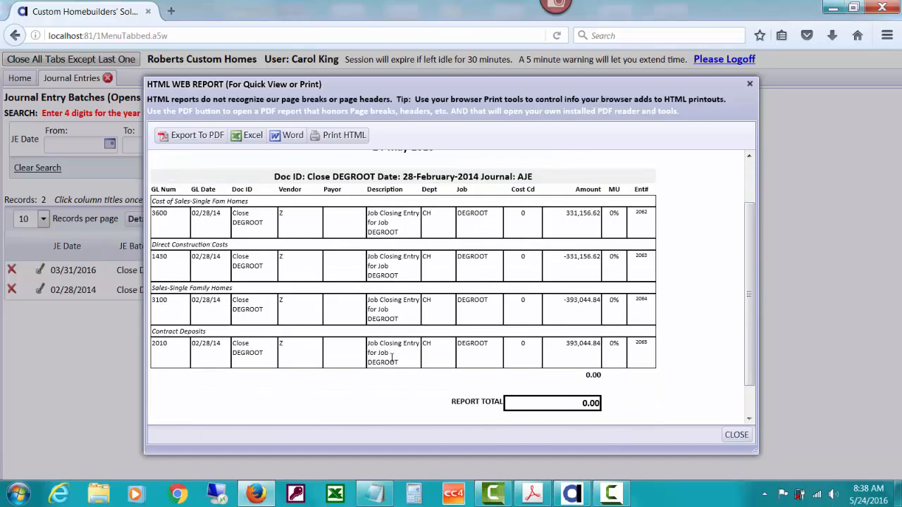
{"action": "left_click", "coordinate": [735, 436]}
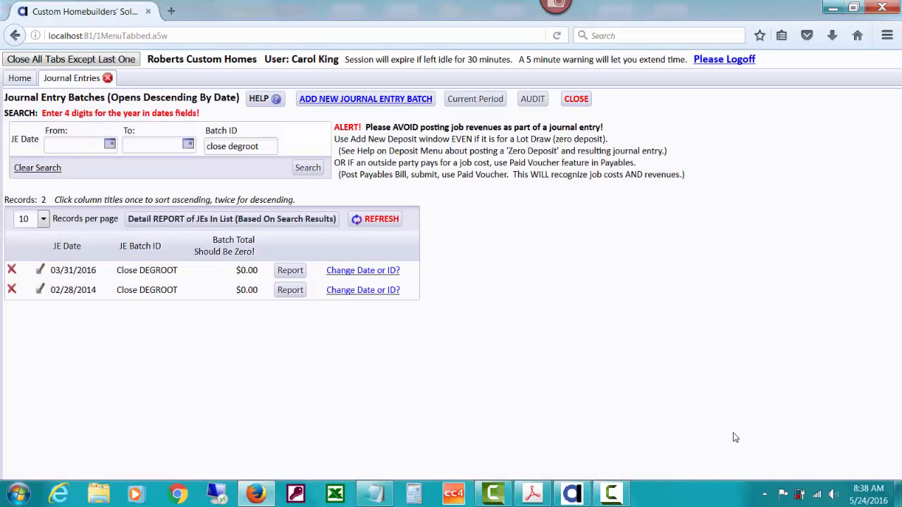